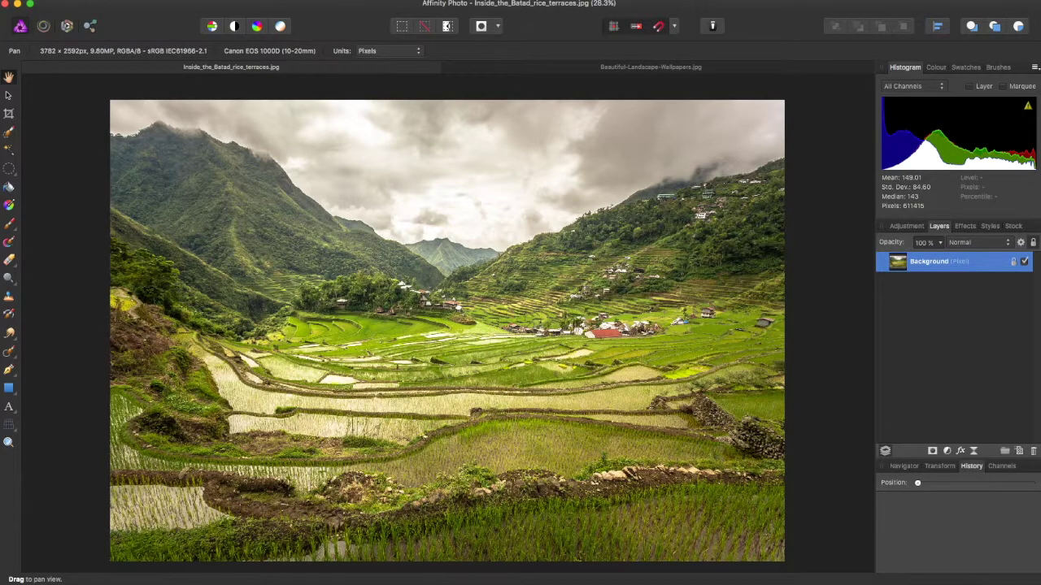
Apply Auto Levels from the Filters > Colours menu to the rice terrace photo
click(366, 1)
mouse_move(397, 63)
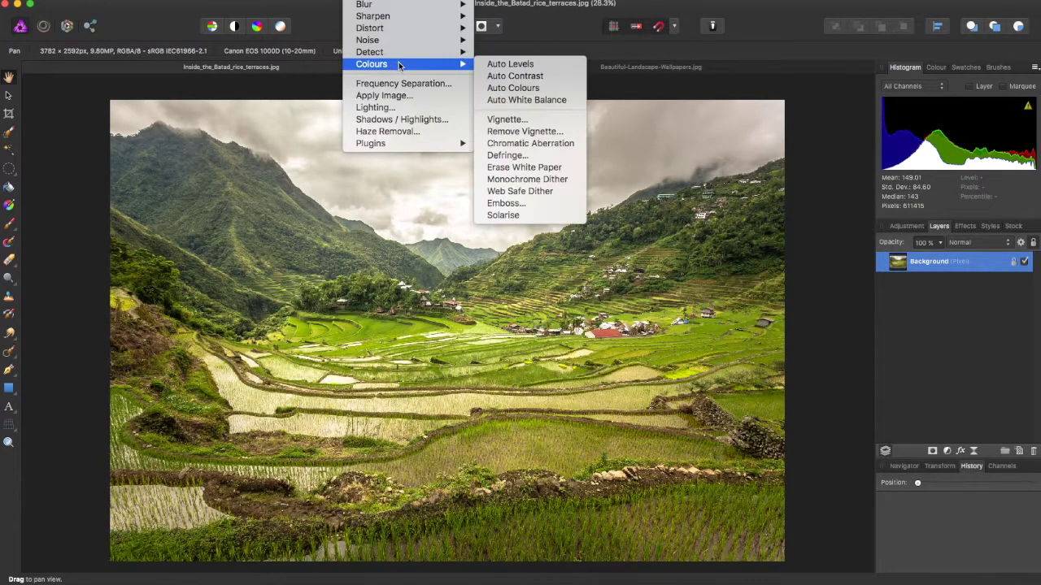
click(503, 64)
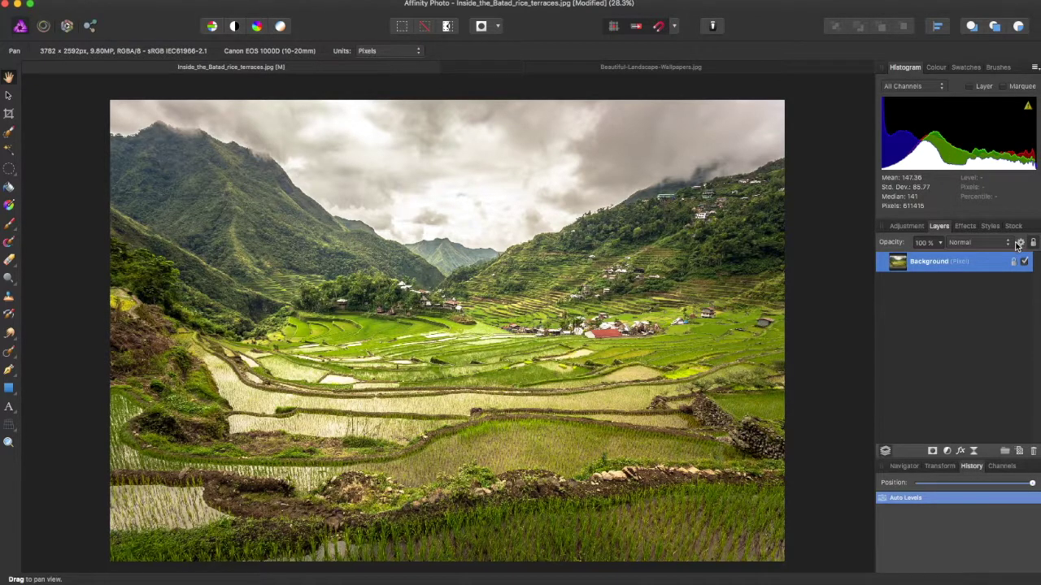
Undo and redo Auto Levels three times to compare, then switch to the meadow landscape photo
key(super+z)
key(super+shift+z)
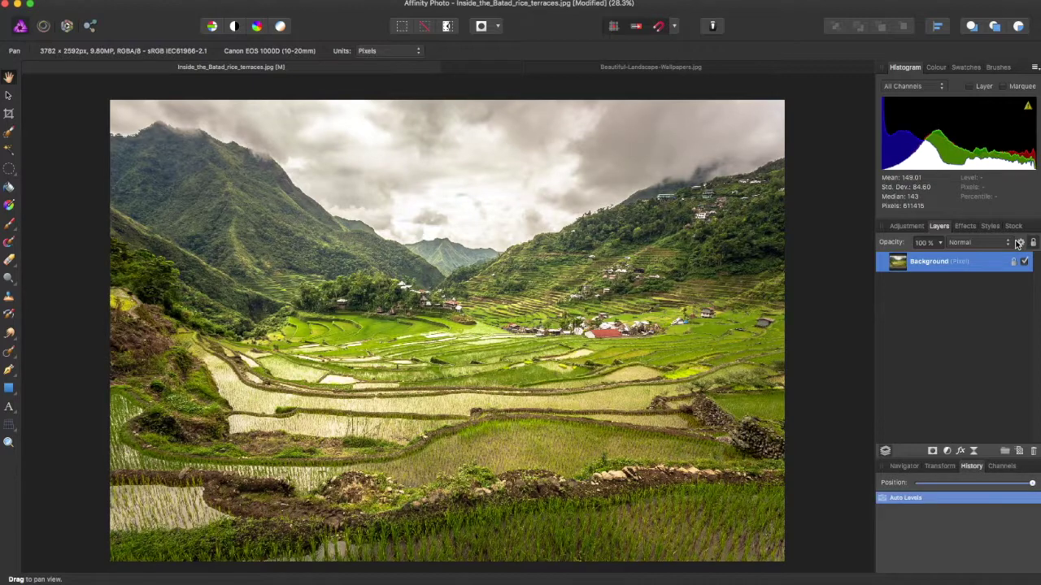
key(super+z)
key(super+shift+z)
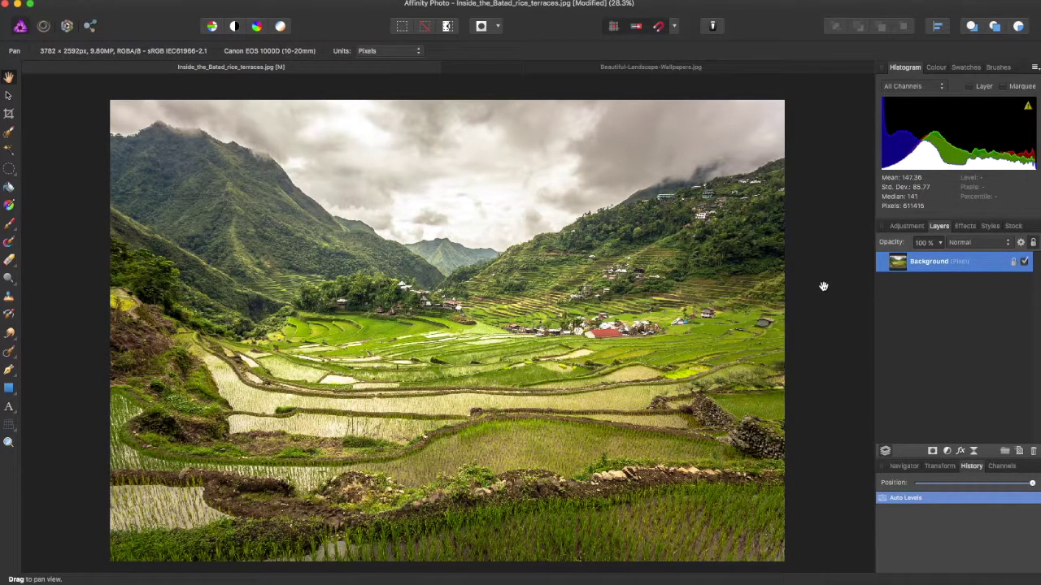
key(super+z)
key(super+shift+z)
click(616, 68)
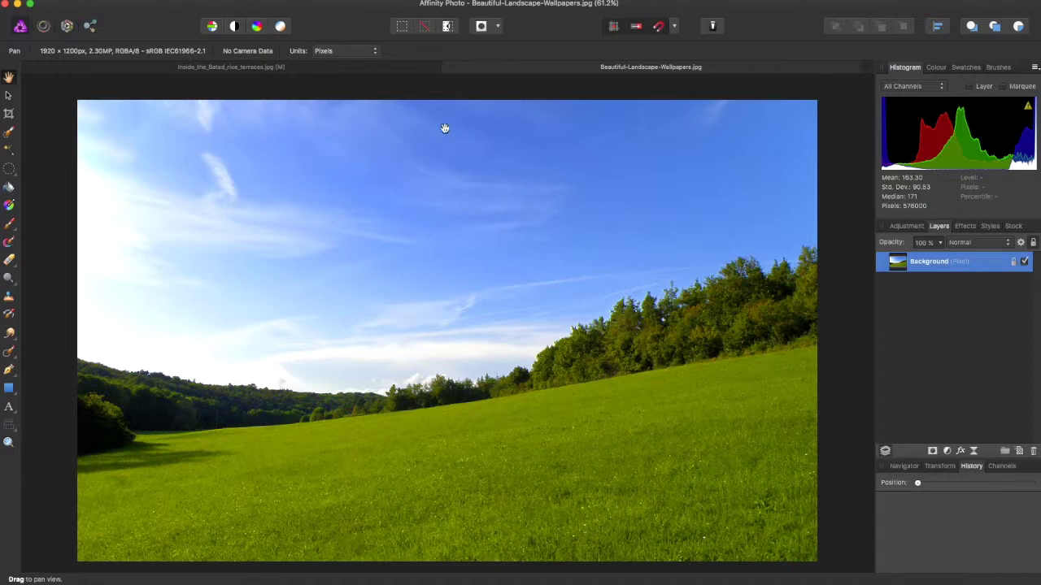
Browse the Layer and Select menus for adjustment commands
click(265, 4)
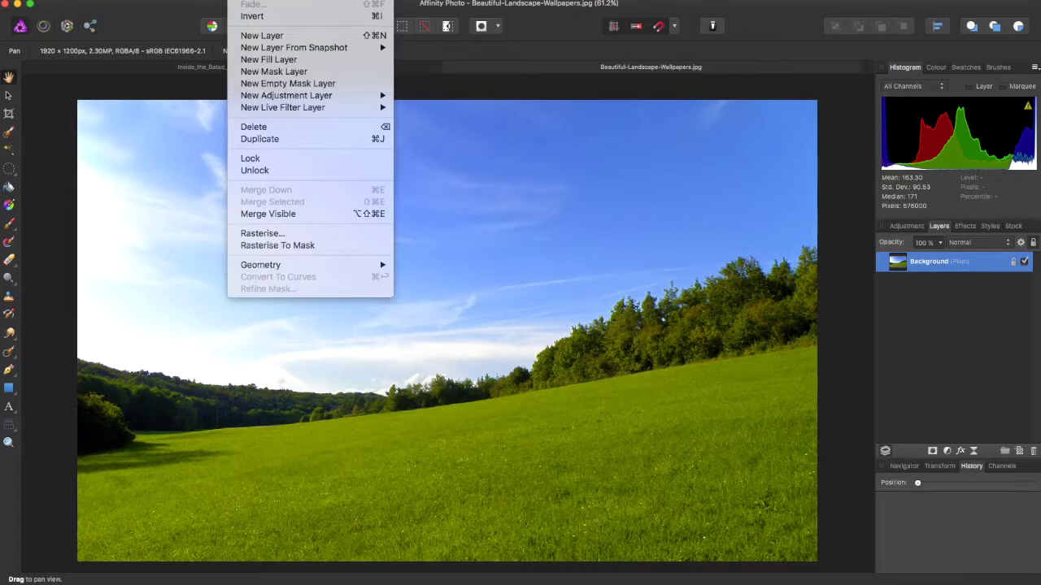
key(Right)
key(Left)
key(Escape)
Search commands for 'lev' and highlight the Levels adjustment layer entry over Auto Levels
key(super+shift+slash)
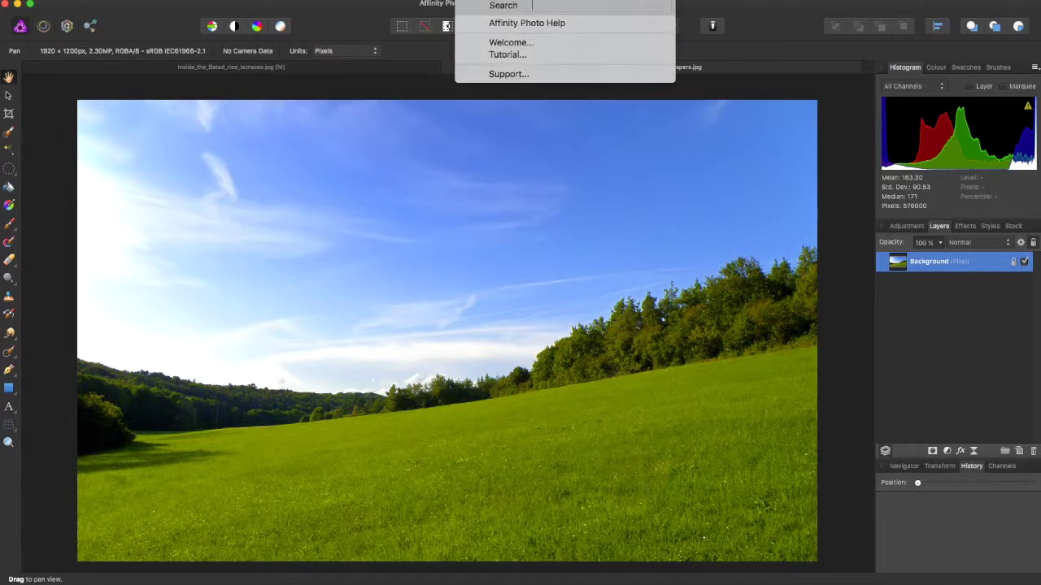
text(level)
key(Down)
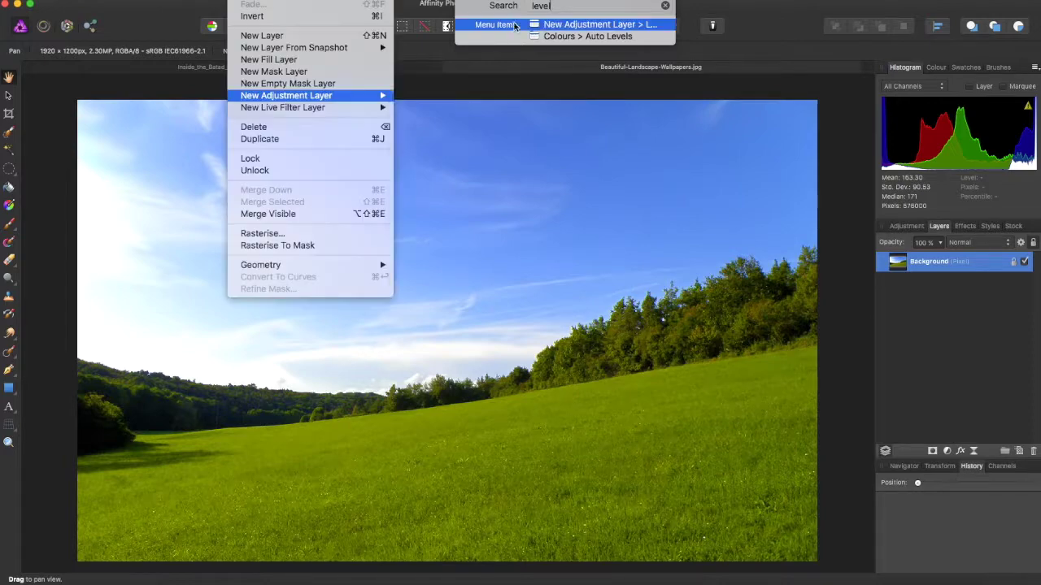
key(Down)
key(Up)
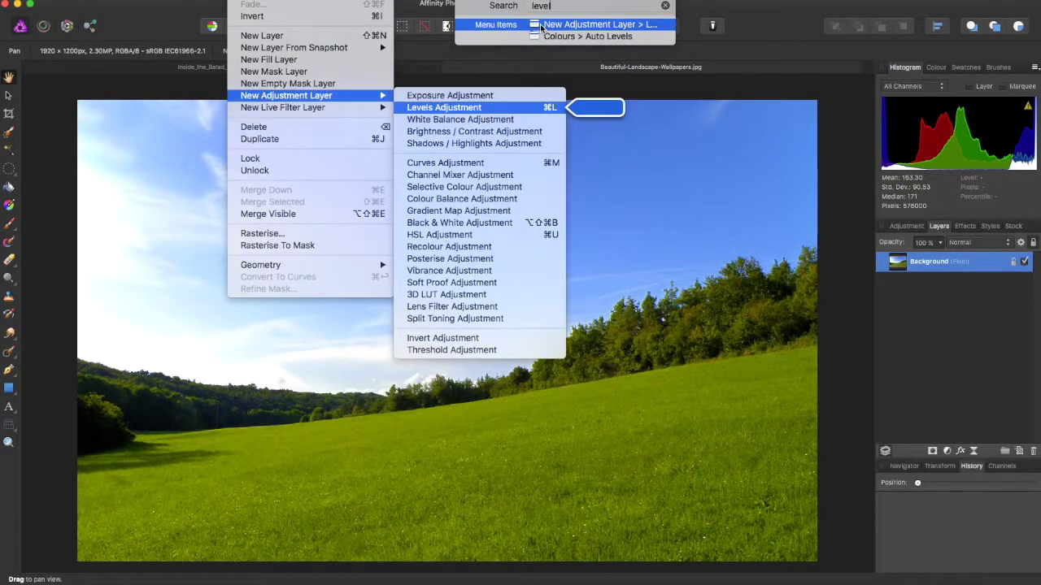
key(Down)
key(Up)
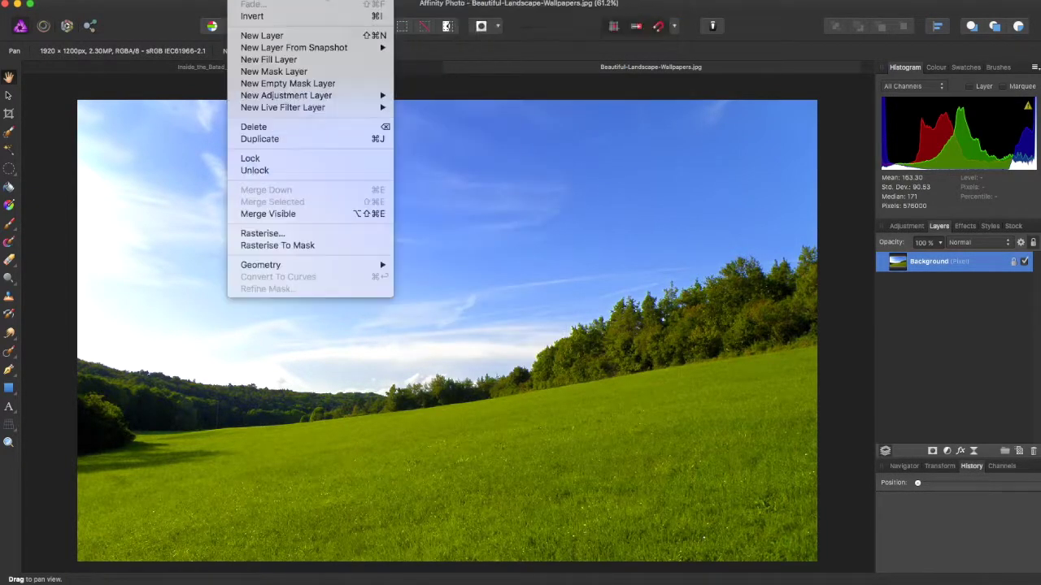
Add a Levels adjustment layer to the meadow photo and move its settings panel aside
mouse_move(364, 96)
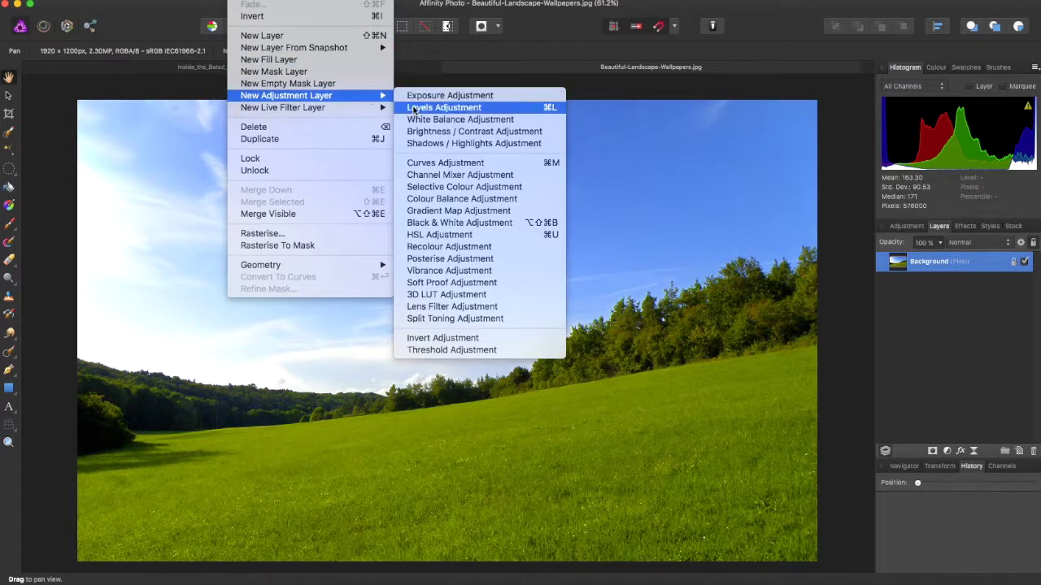
click(443, 108)
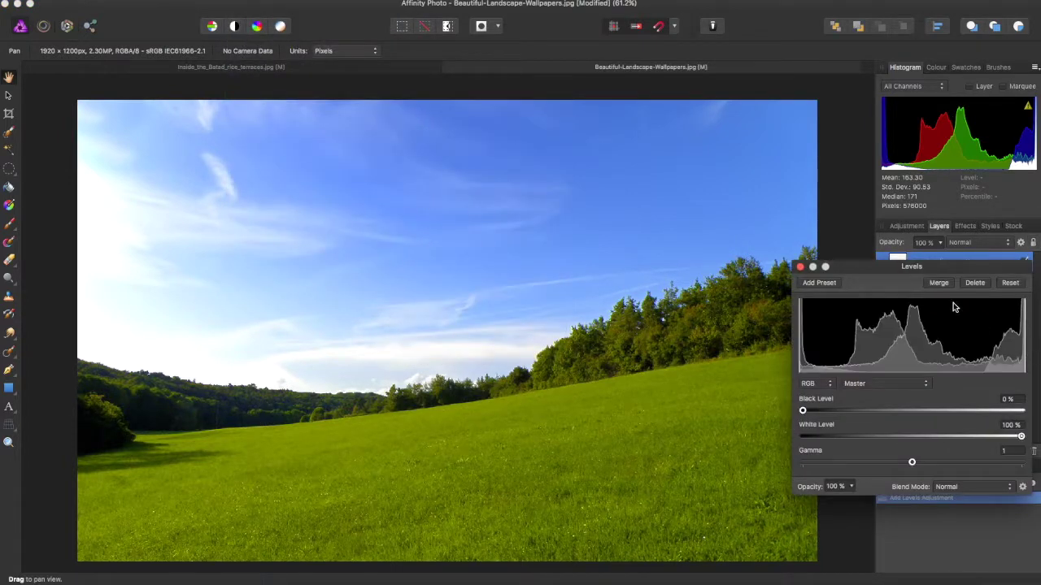
drag(908, 279, 805, 98)
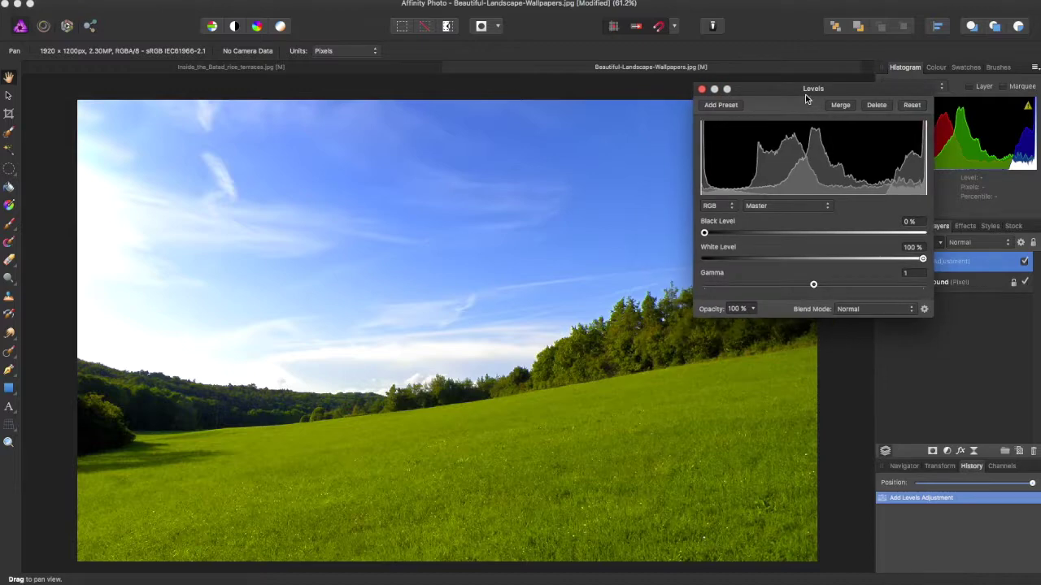
Trial the black point, white point, gamma and blend modes, leaving blend mode Normal
mouse_move(705, 234)
mouse_down()
mouse_move(744, 234)
mouse_move(697, 235)
mouse_up()
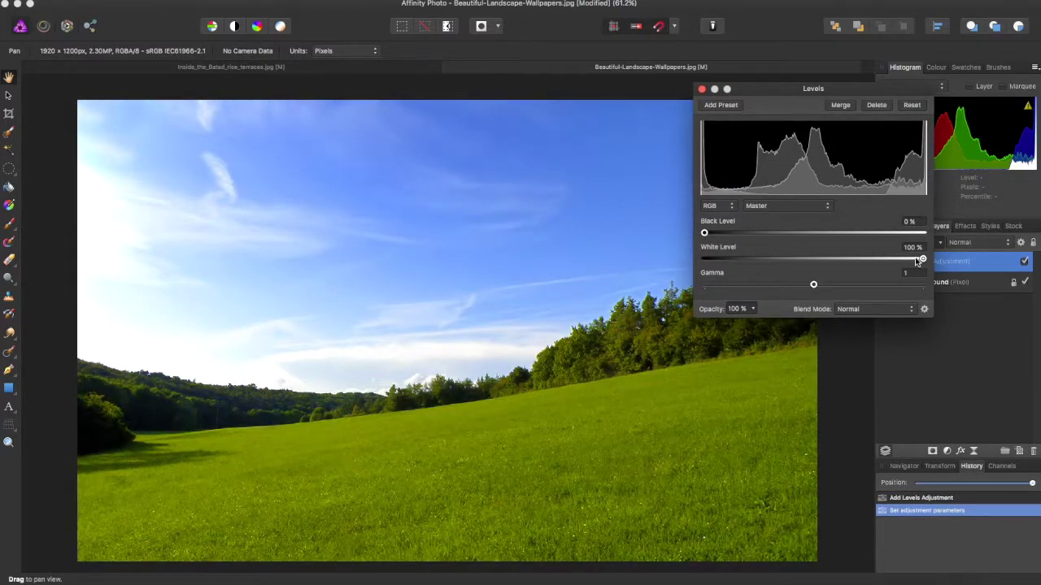
mouse_move(923, 260)
mouse_down()
mouse_move(898, 258)
mouse_move(932, 258)
mouse_up()
mouse_move(832, 289)
mouse_down()
mouse_move(799, 290)
mouse_move(843, 290)
mouse_up()
click(859, 308)
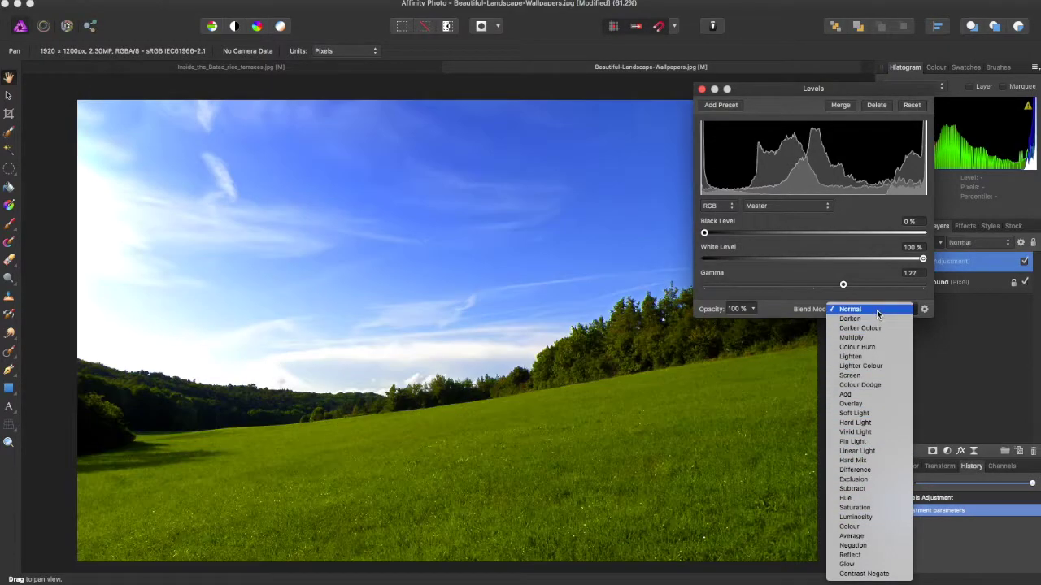
click(858, 310)
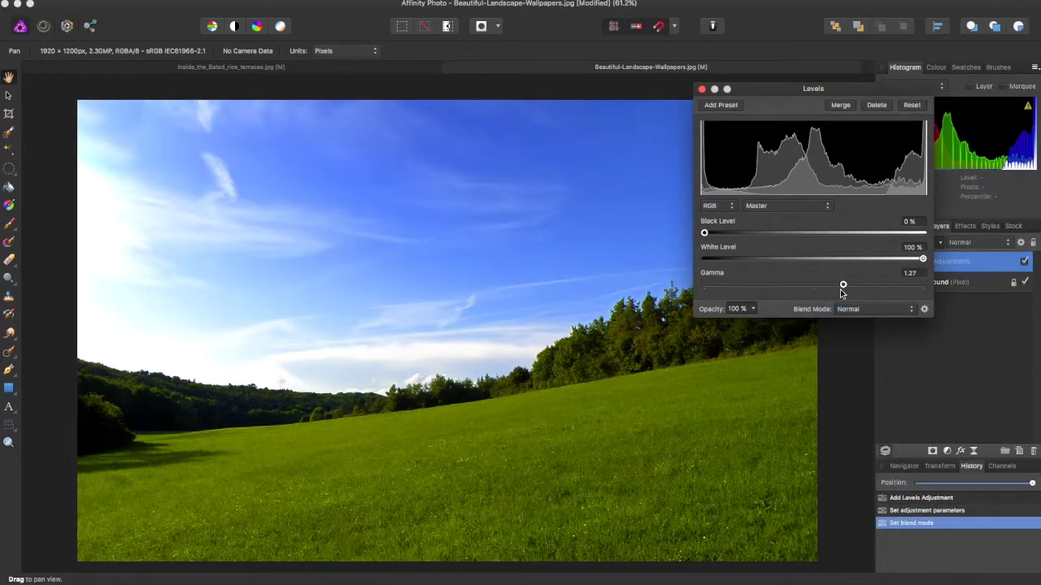
Set the master black level to 10%, restore the white level, and gamma to about 1.2
click(843, 286)
drag(850, 286, 846, 285)
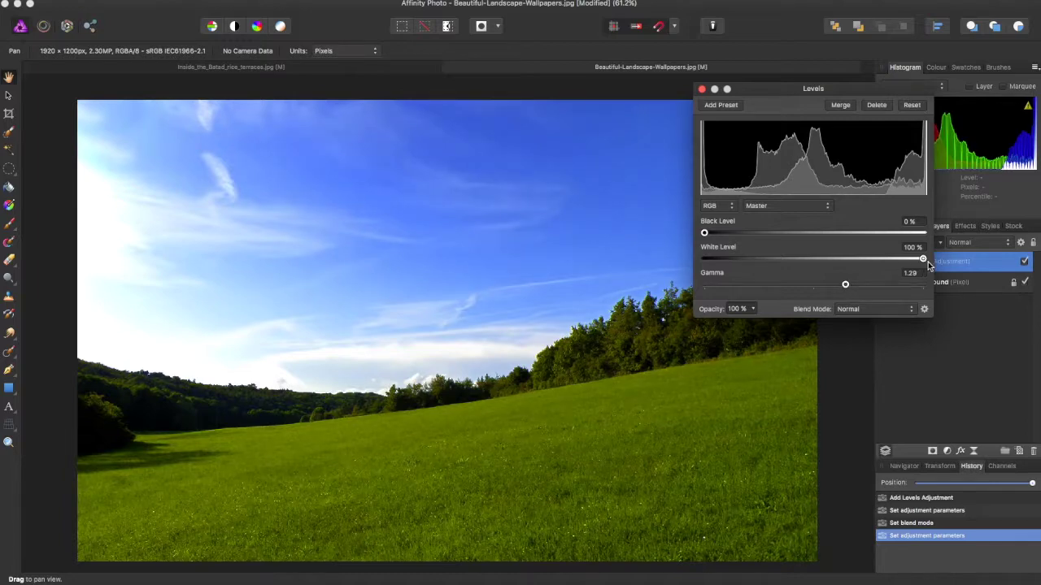
drag(923, 260, 908, 260)
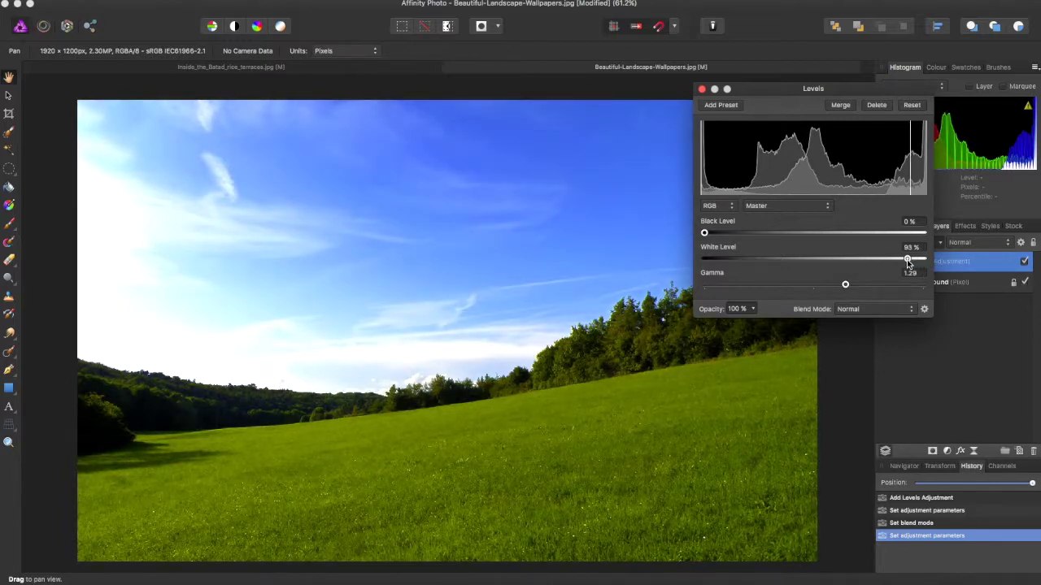
drag(705, 235, 727, 233)
drag(908, 259, 923, 260)
drag(844, 286, 837, 287)
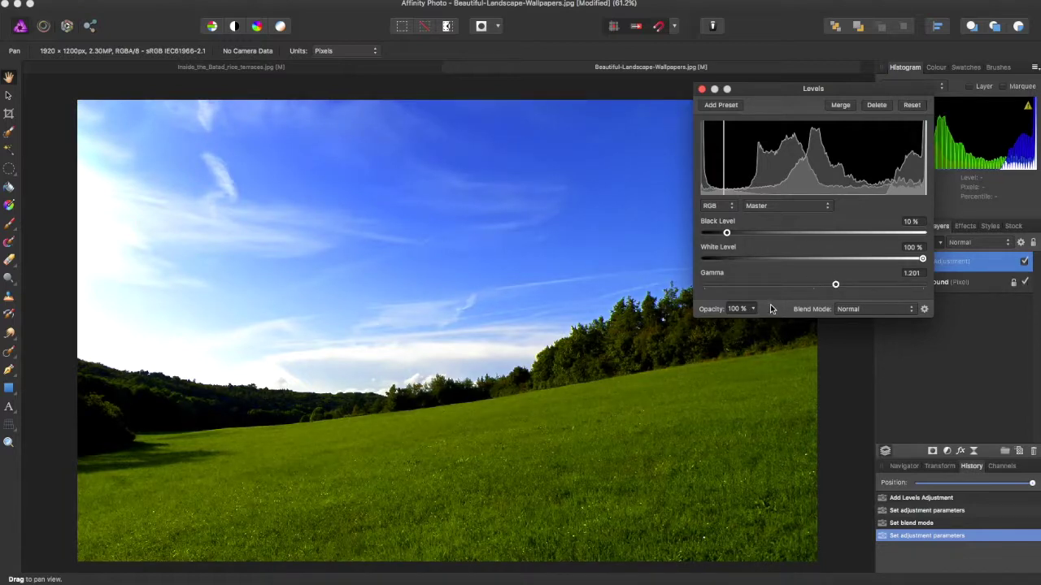
Switch the Levels colour space to Gray, then CMYK, then LAB
click(730, 210)
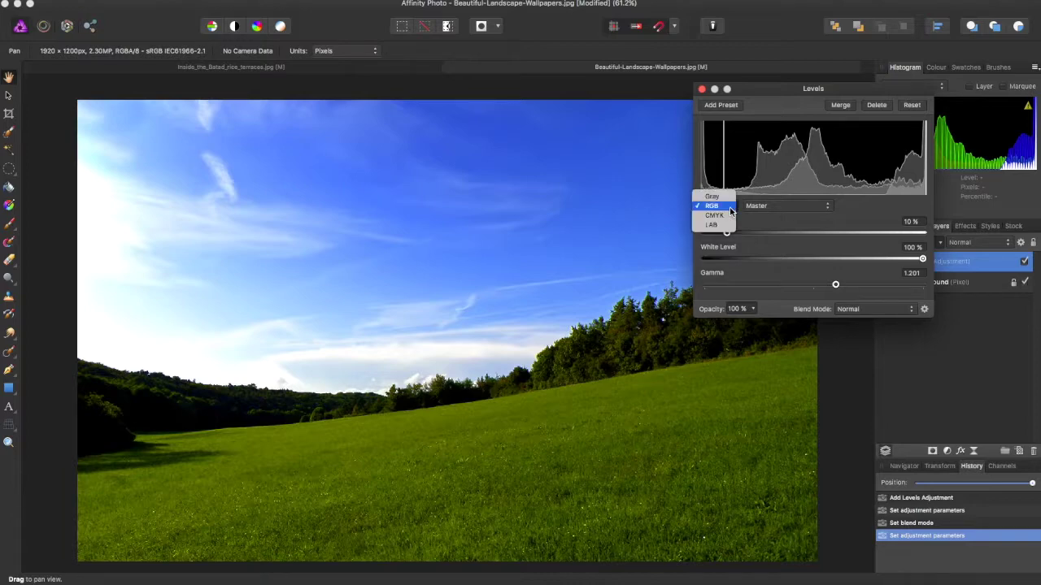
click(714, 197)
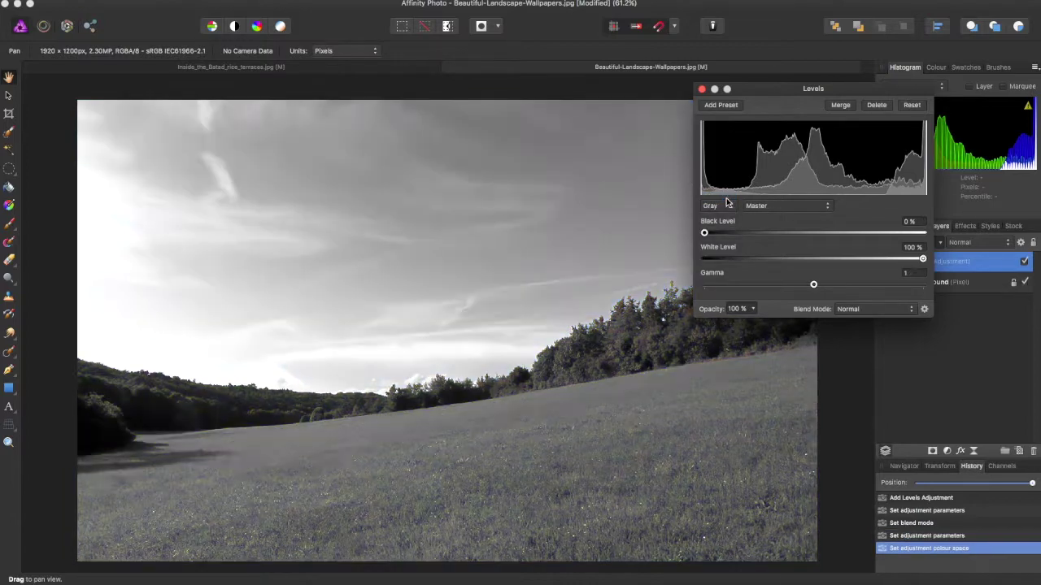
click(728, 209)
click(727, 224)
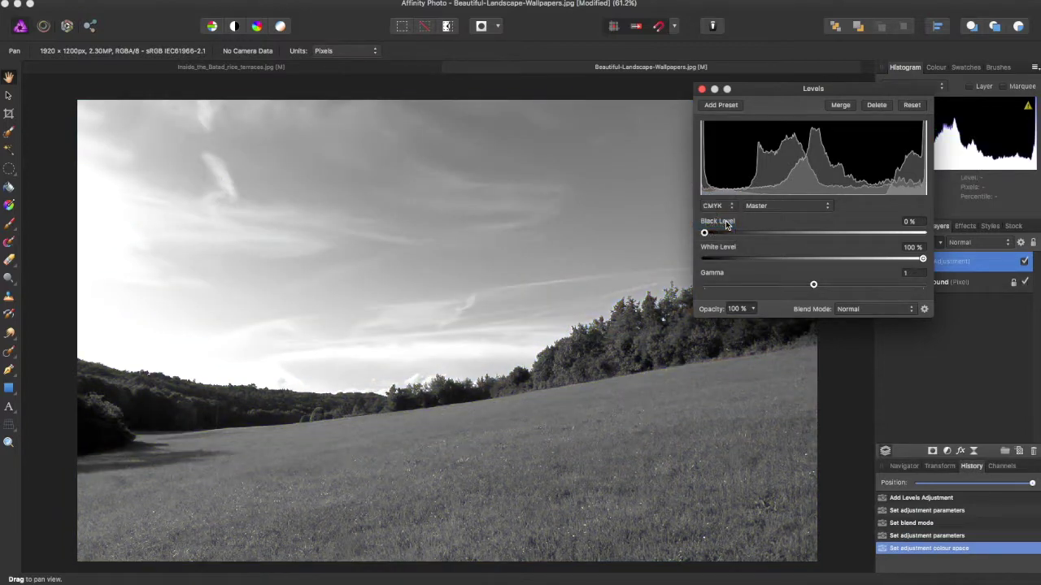
click(728, 212)
click(728, 217)
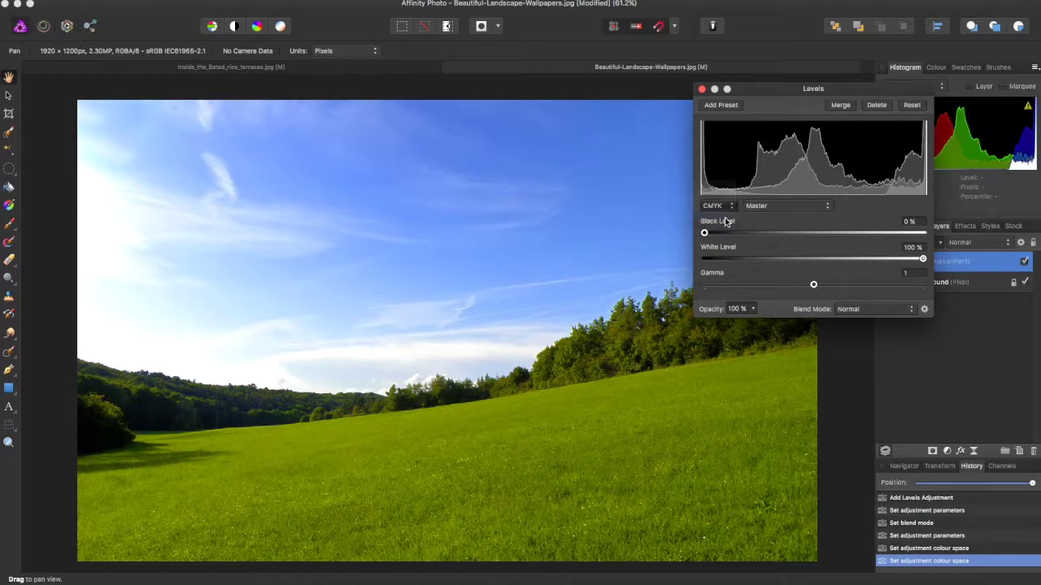
Keep the Master channel and return the Levels colour space to RGB
click(764, 211)
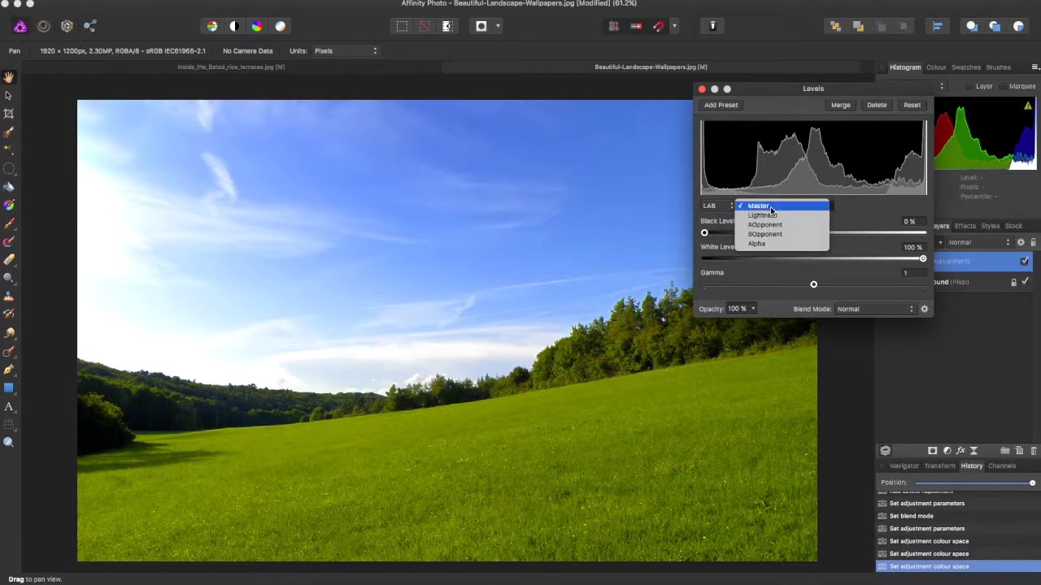
click(847, 213)
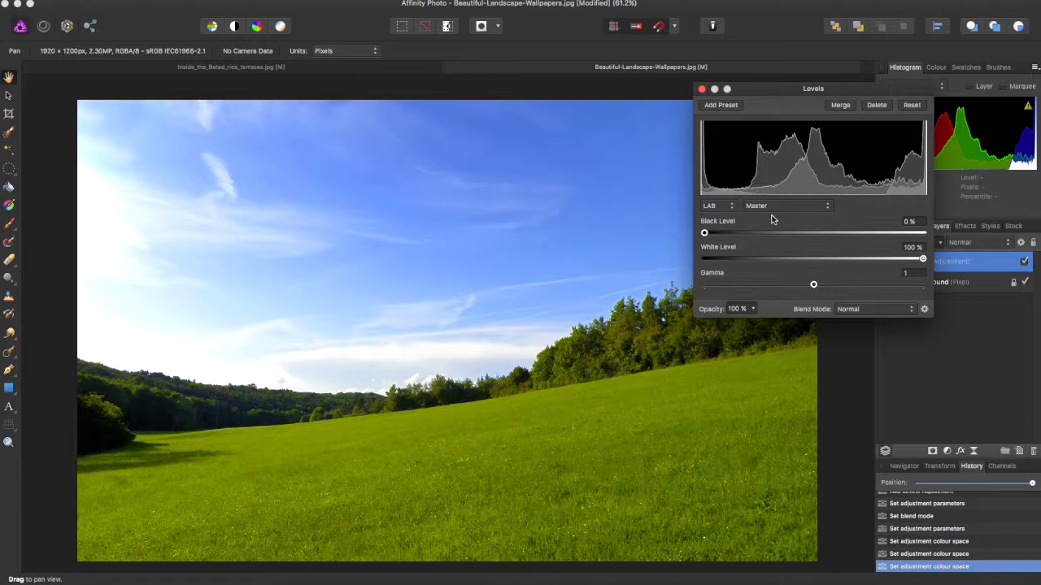
click(735, 207)
click(732, 195)
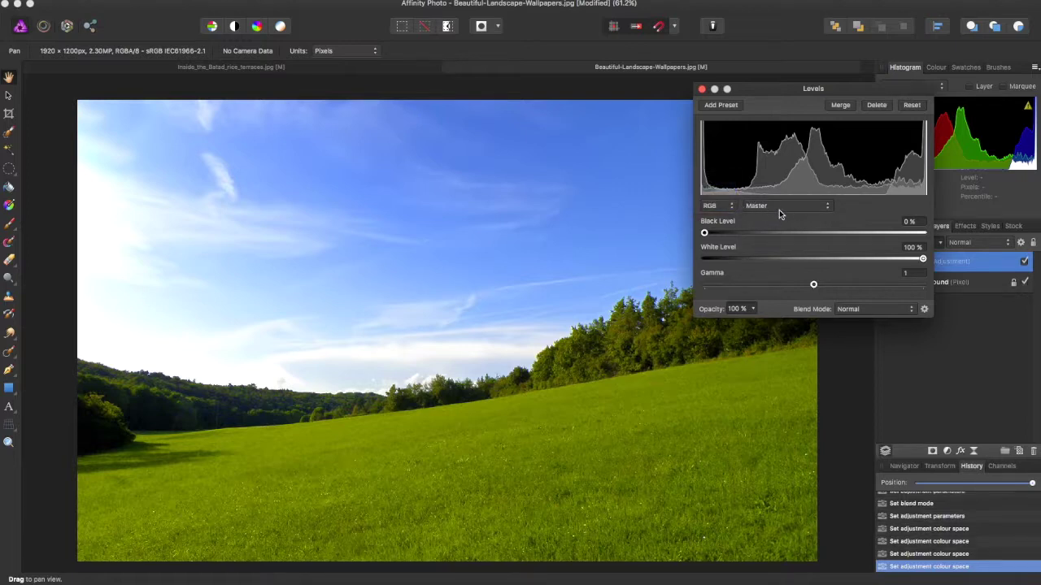
click(779, 208)
Raise the Red channel's black level
click(861, 208)
click(785, 207)
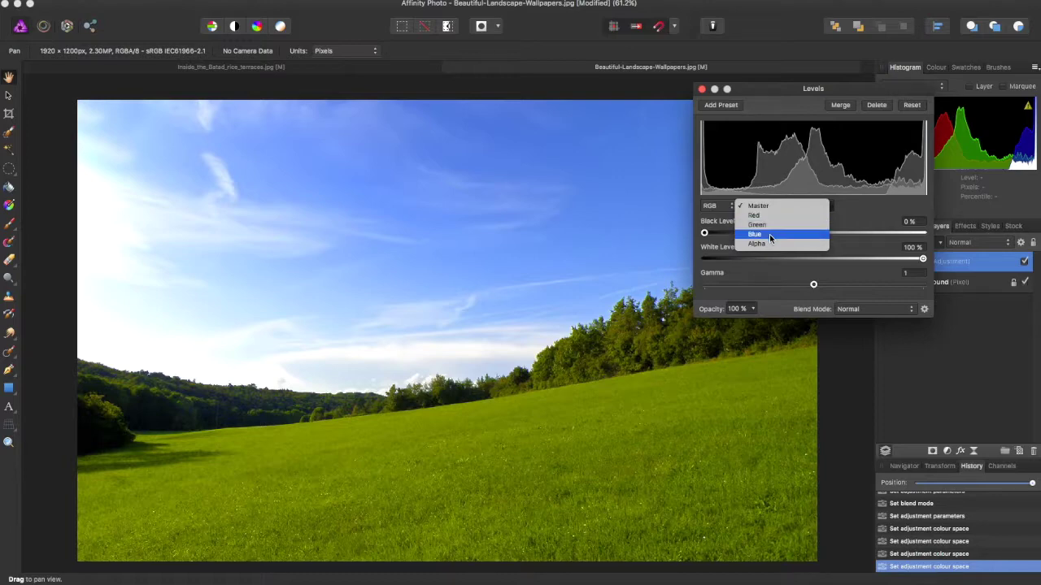
click(758, 216)
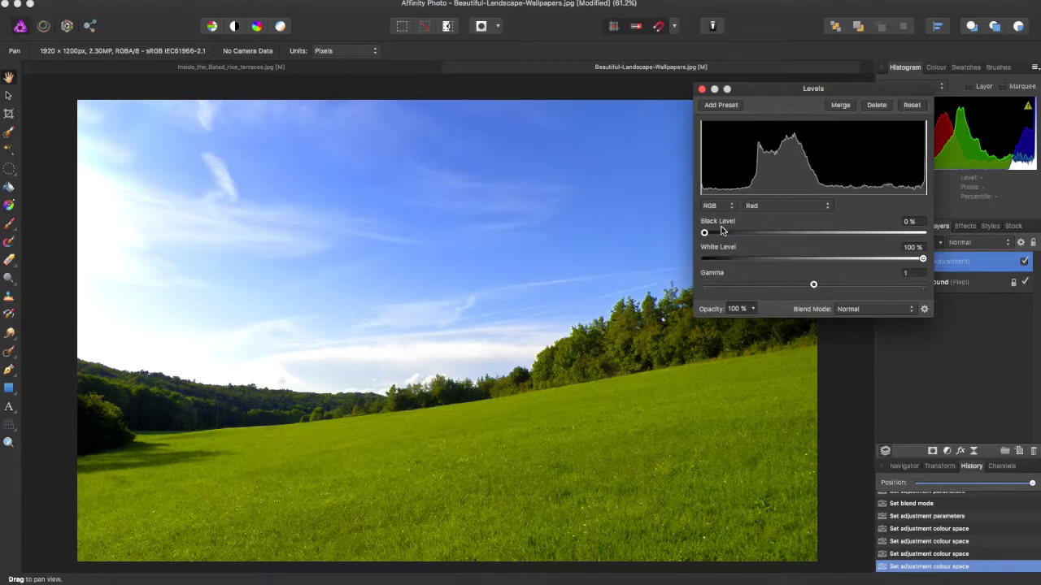
drag(704, 233, 730, 236)
Raise the Blue channel's black level to 10%
click(764, 208)
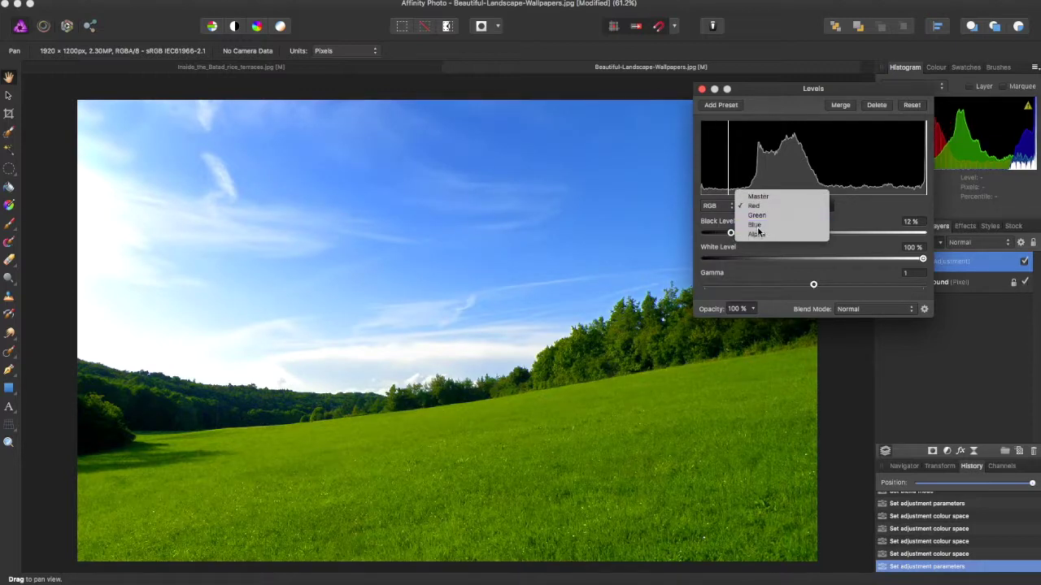
click(755, 224)
drag(705, 234, 726, 234)
drag(922, 259, 936, 284)
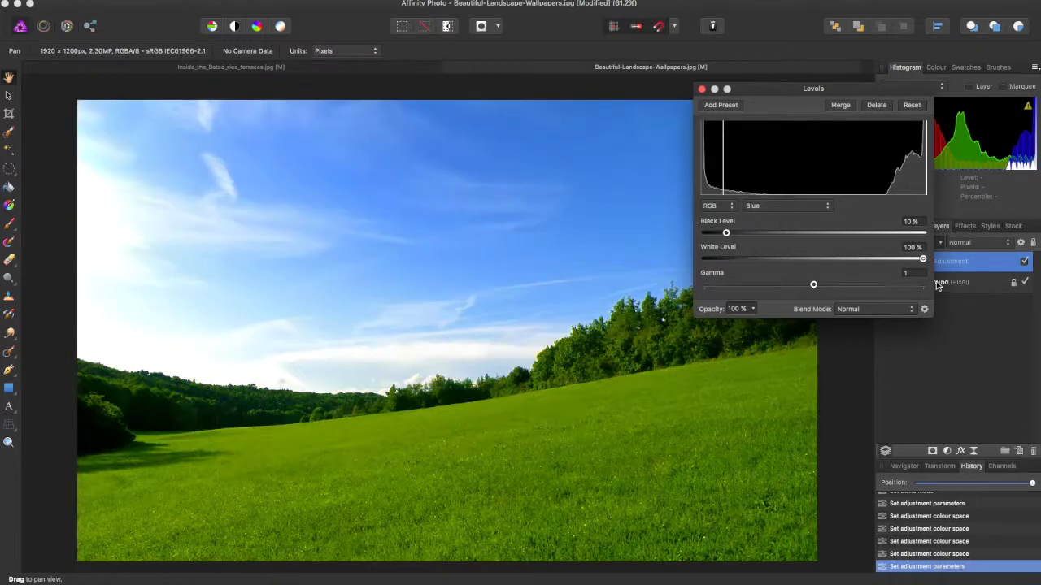
Raise the Green channel's black level to about 13%
click(791, 209)
click(786, 199)
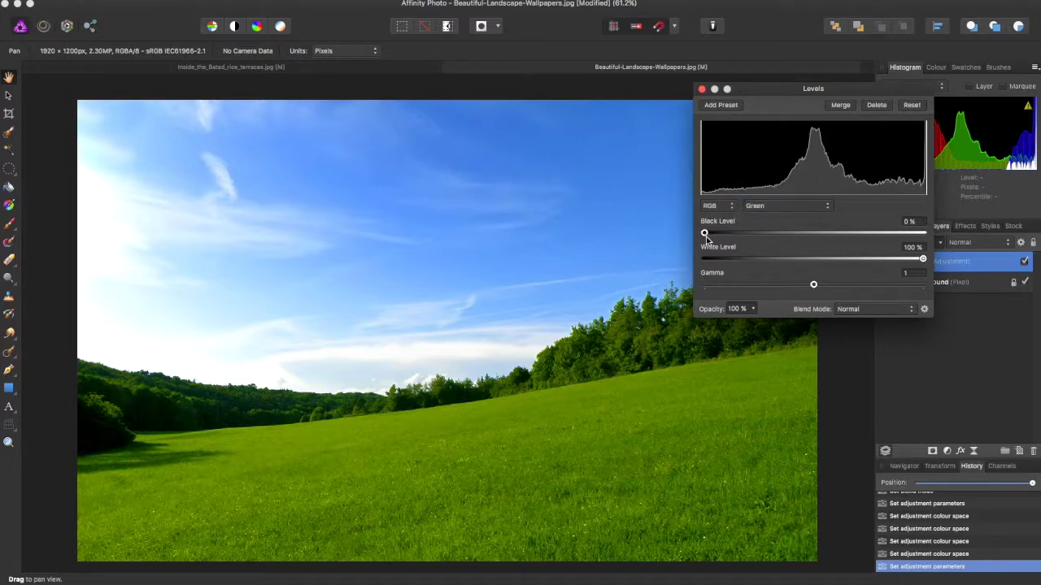
drag(705, 234, 733, 234)
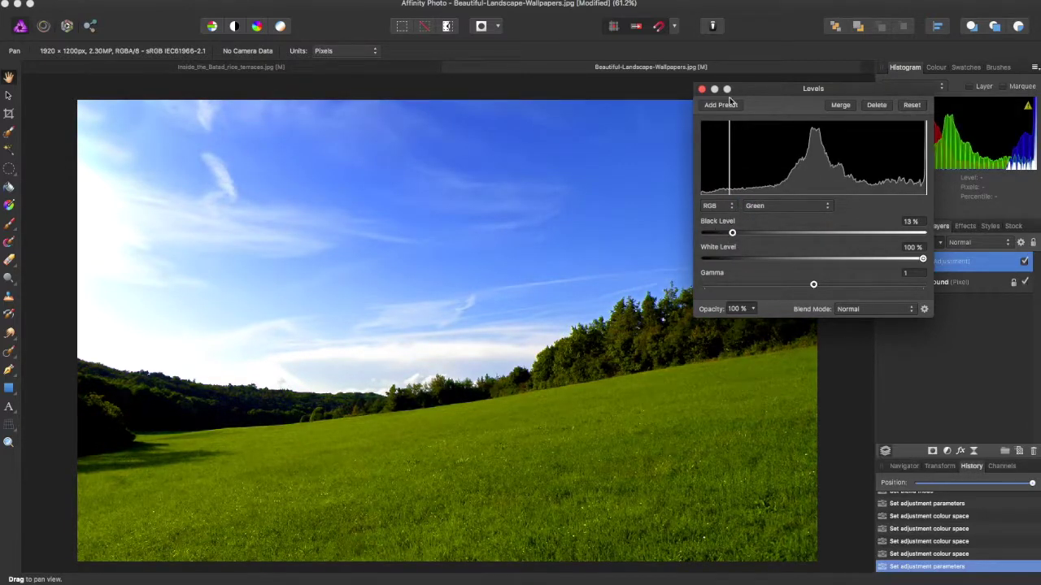
Close the Levels settings panel, keeping the adjustment layer above Background
click(702, 88)
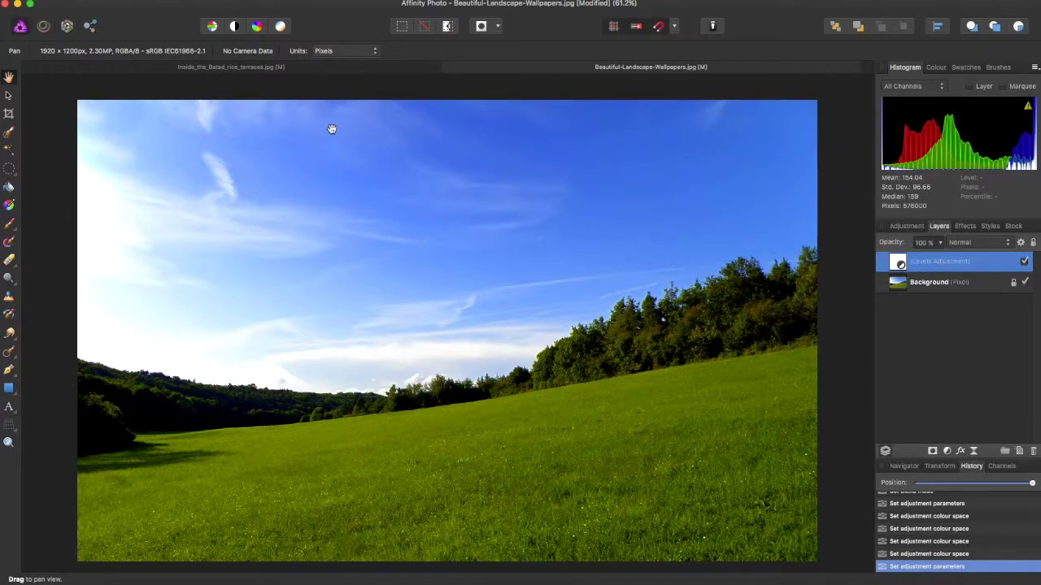